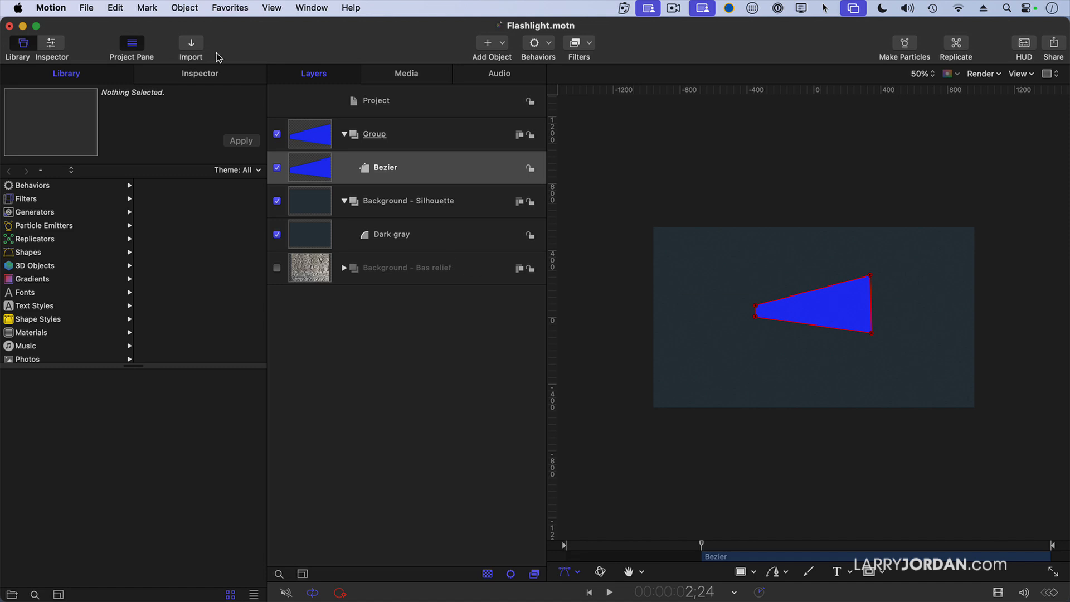
- Change the Bezier shape's fill color to light gray
left_click(203, 74)
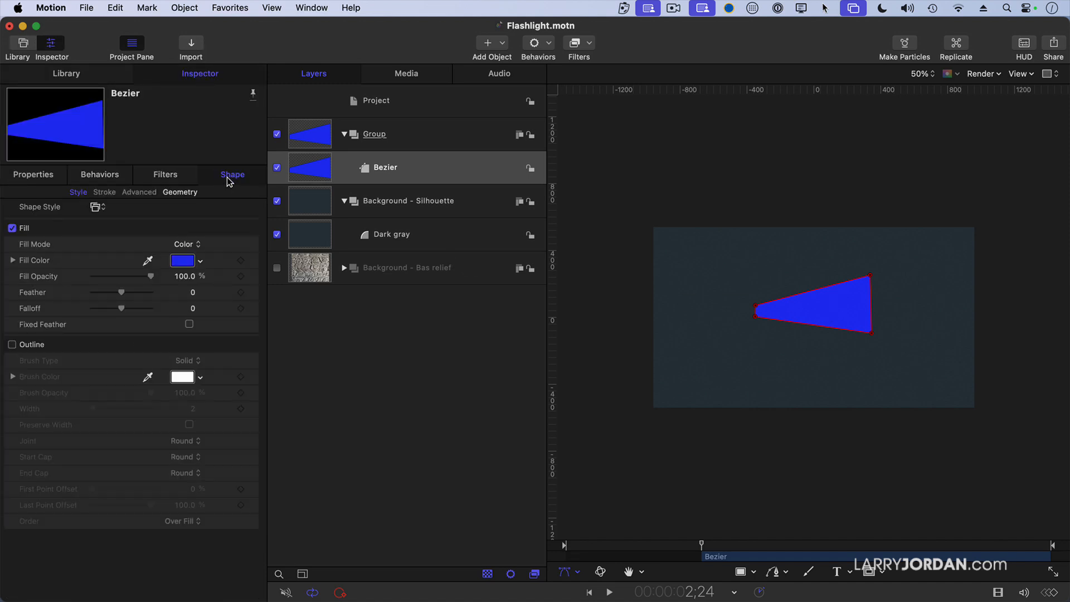
left_click(183, 262)
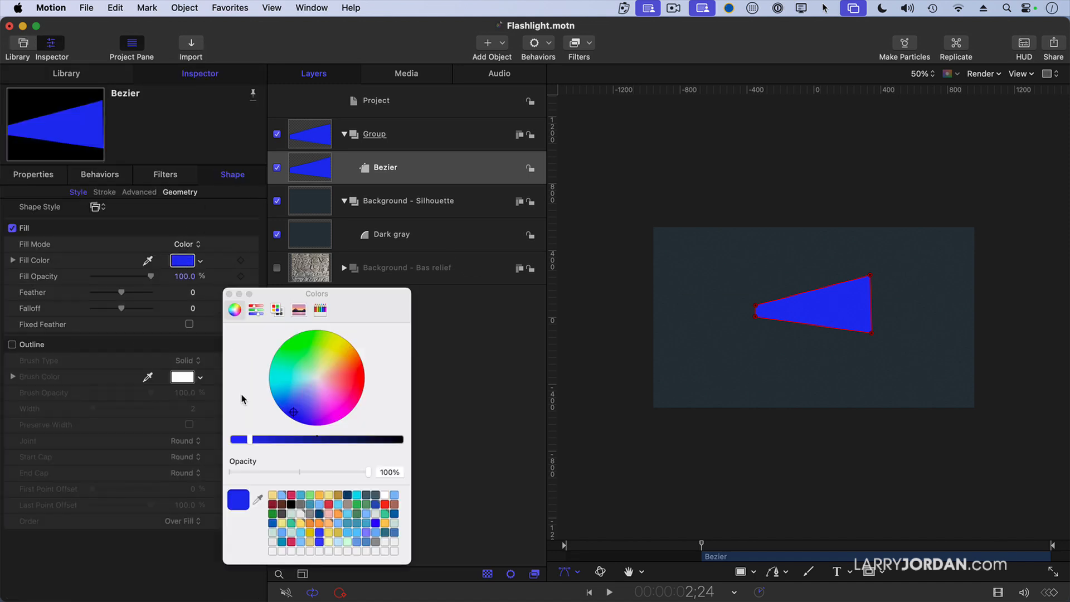
left_click(375, 514)
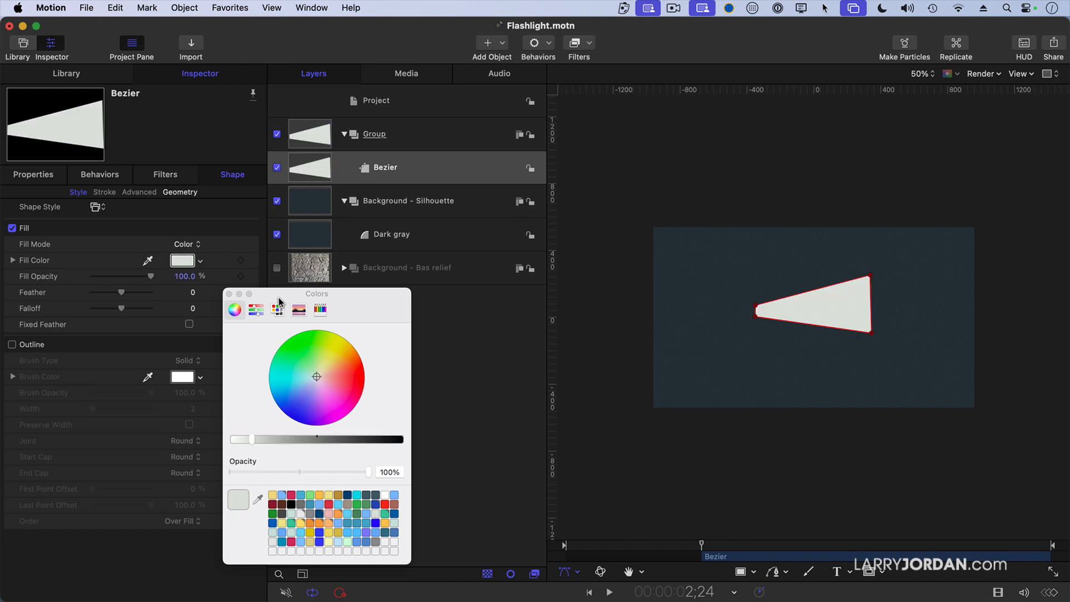
left_click(229, 294)
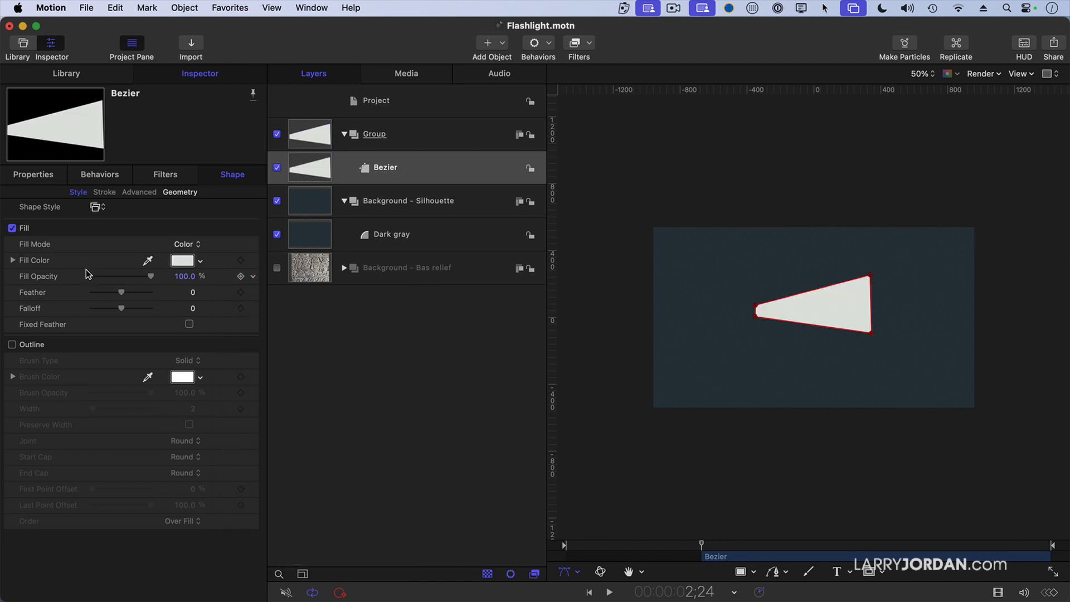
- Set the Bezier shape's feather to 72 and move the shape slightly up and left on the canvas
left_click_drag(123, 292, 142, 293)
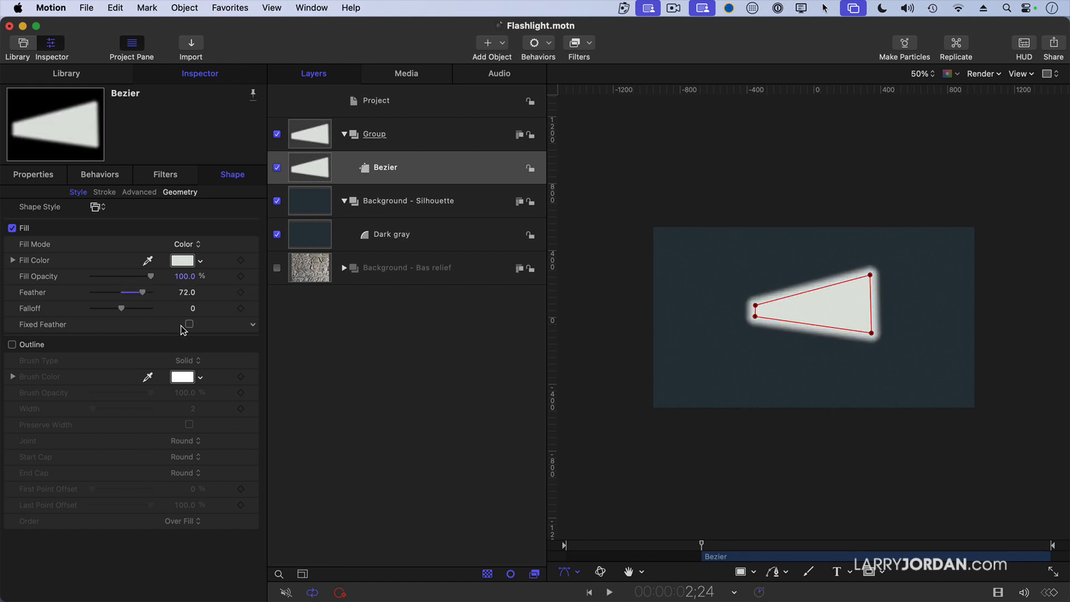
left_click(428, 174)
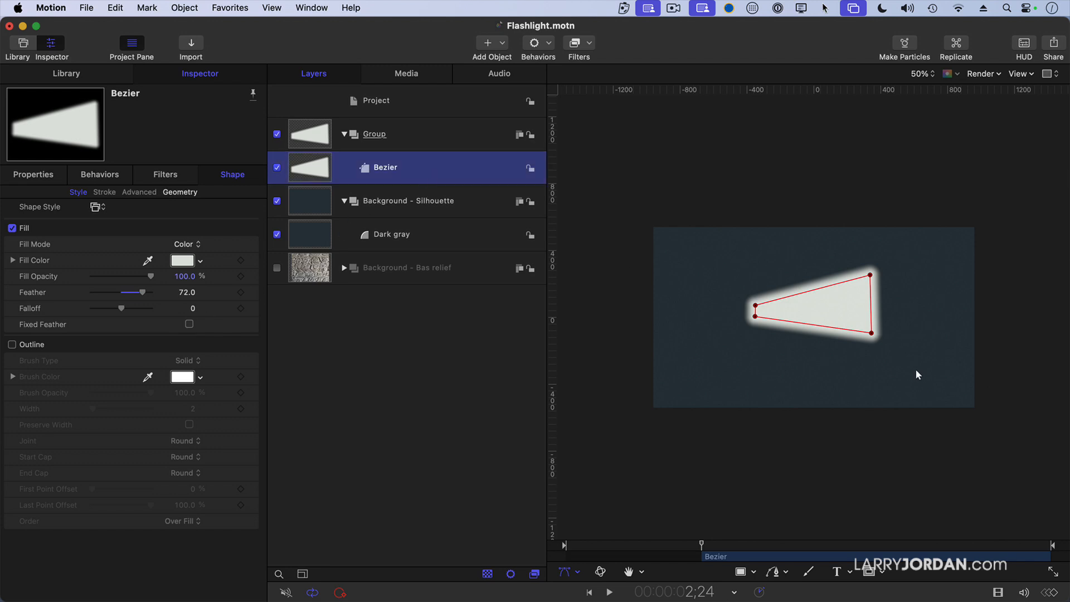
left_click_drag(829, 314, 797, 304)
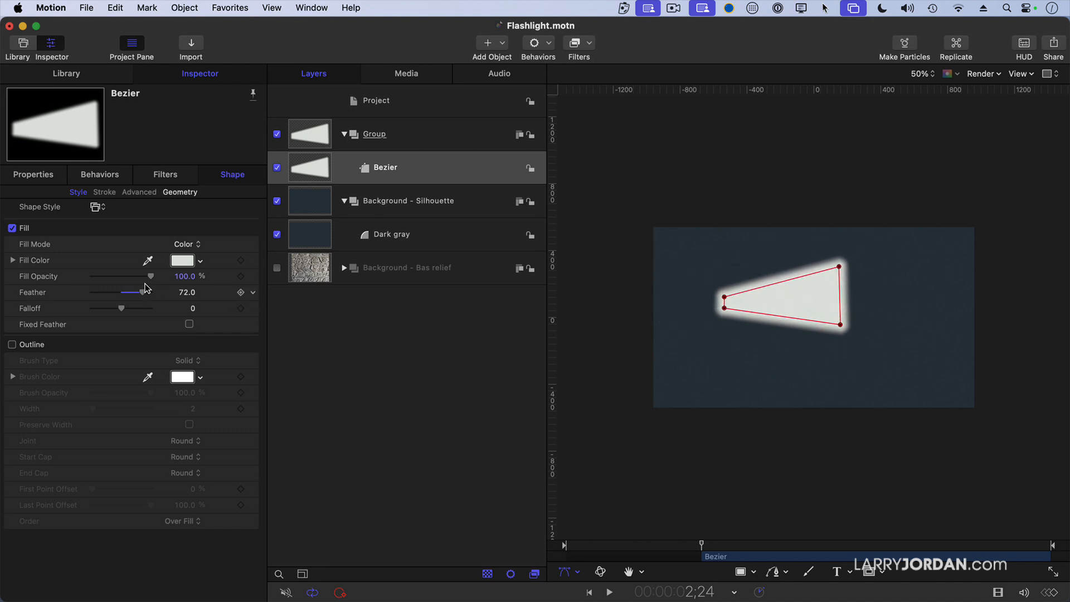
- Set the Bezier shape's fill opacity to 50%
left_click(183, 277)
double_click(183, 277)
type("50")
key("Return")
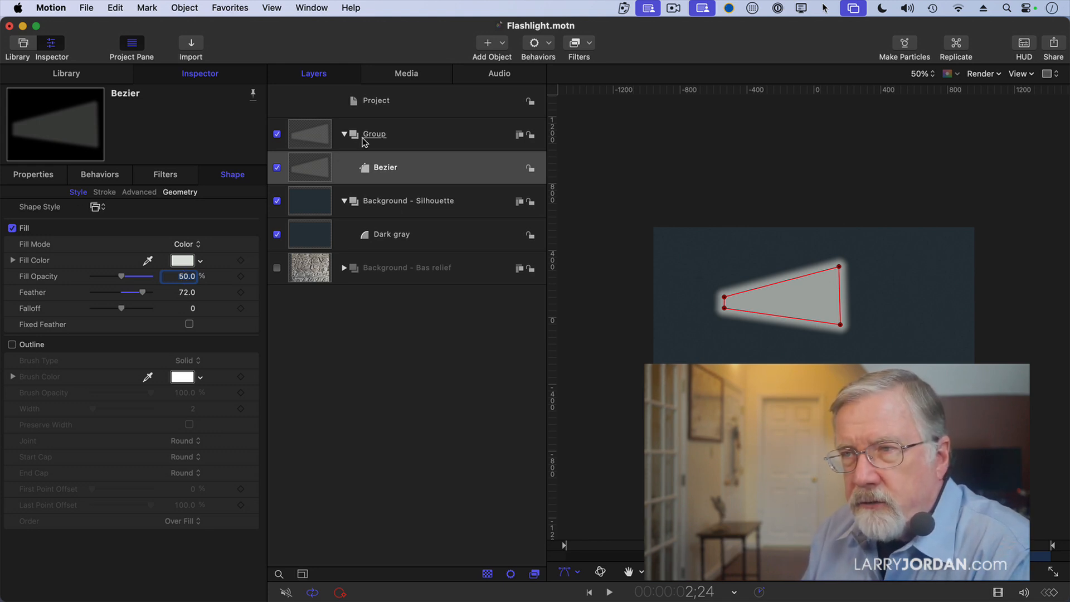
- Hide the Bezier shape, its group and the Background - Silhouette group, and show the Background - Bas relief group
left_click(276, 135)
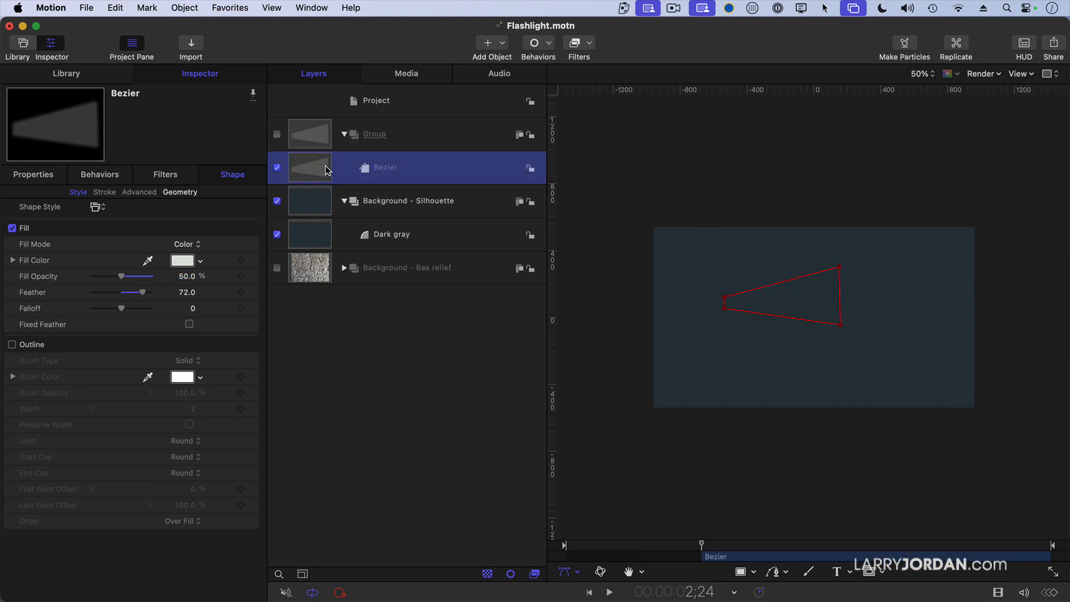
left_click(276, 168)
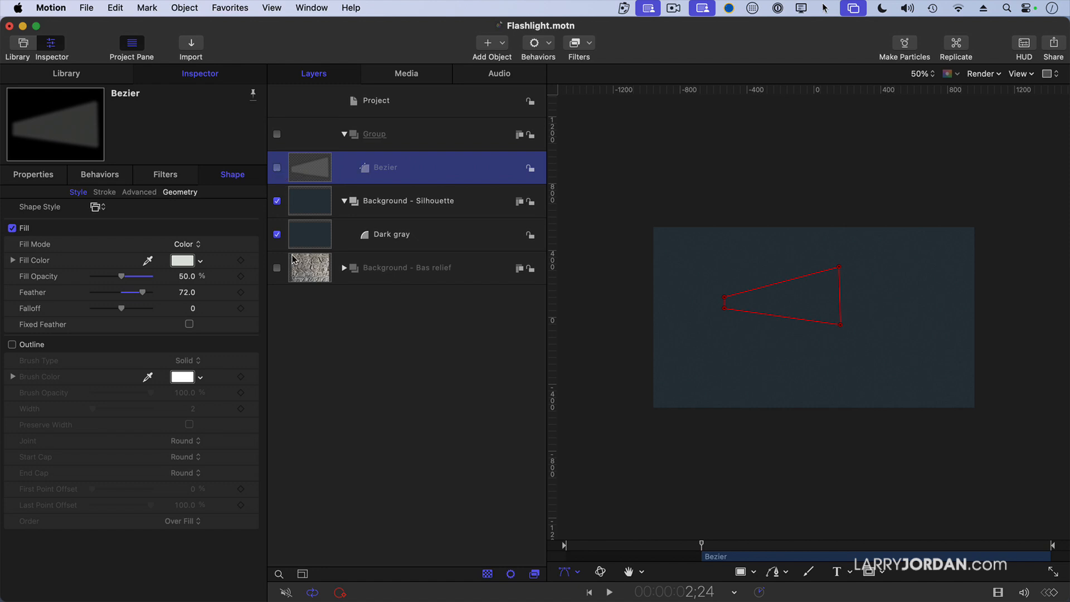
left_click(400, 374)
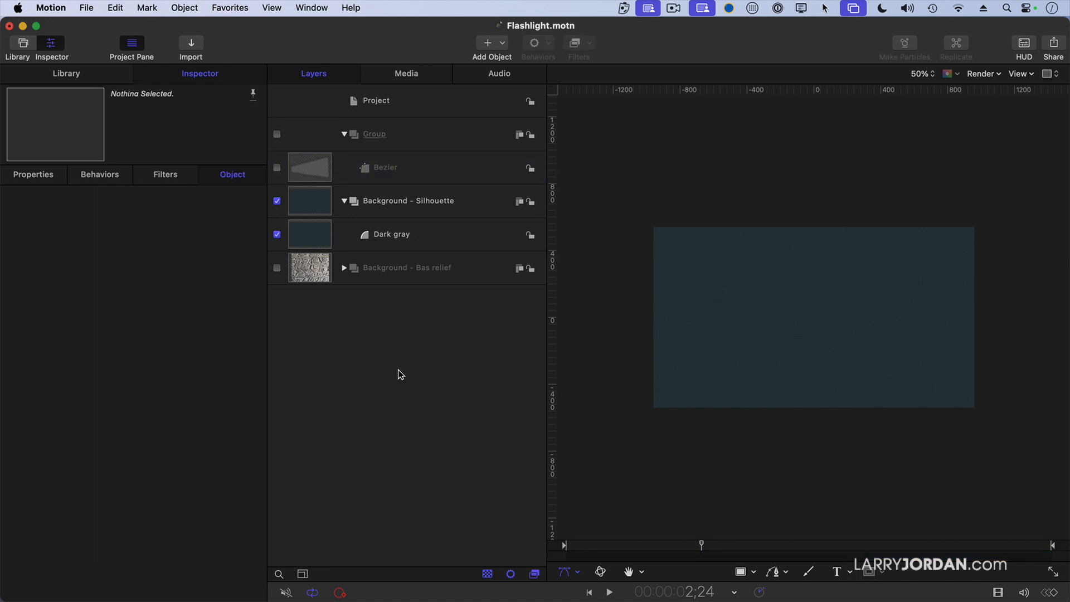
left_click(276, 201)
left_click(277, 268)
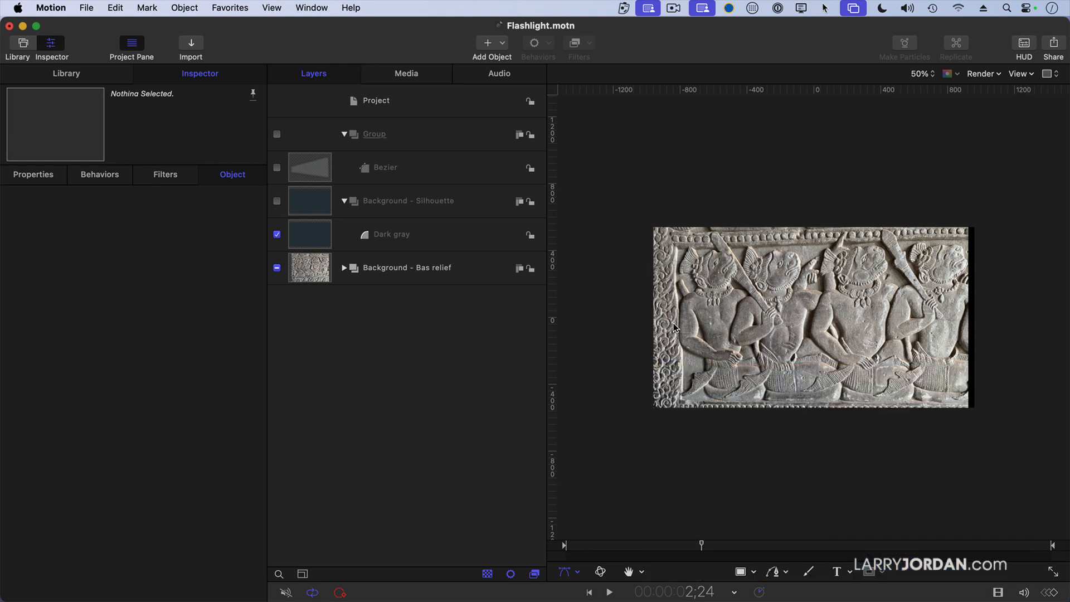
- Expand the Background - Bas relief group and make both the IMG_0985 - normal and IMG_0985 - dark layers visible
left_click(344, 269)
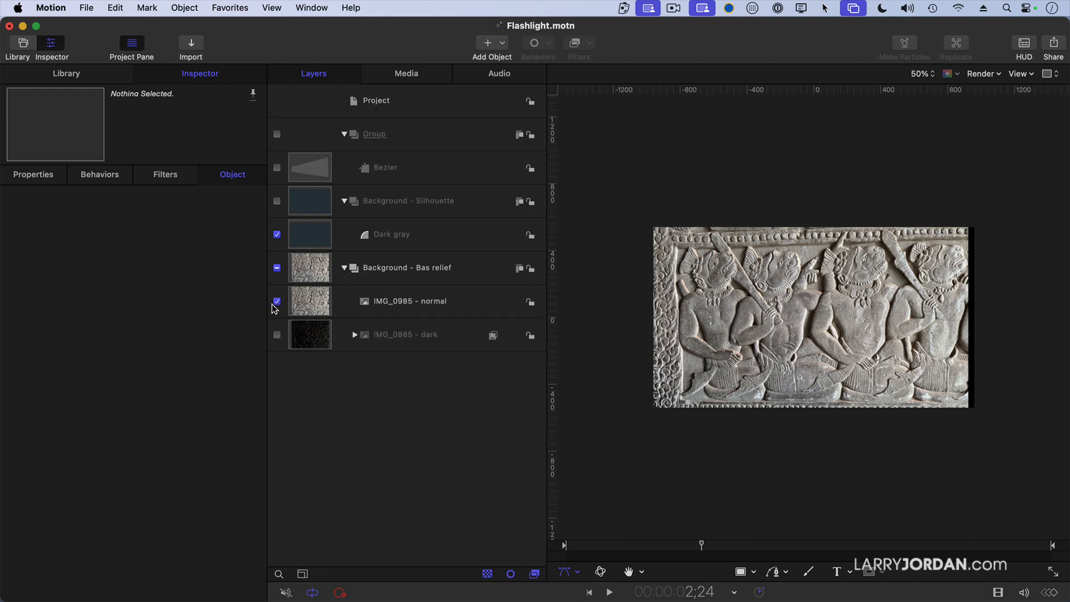
left_click(277, 302)
left_click(277, 334)
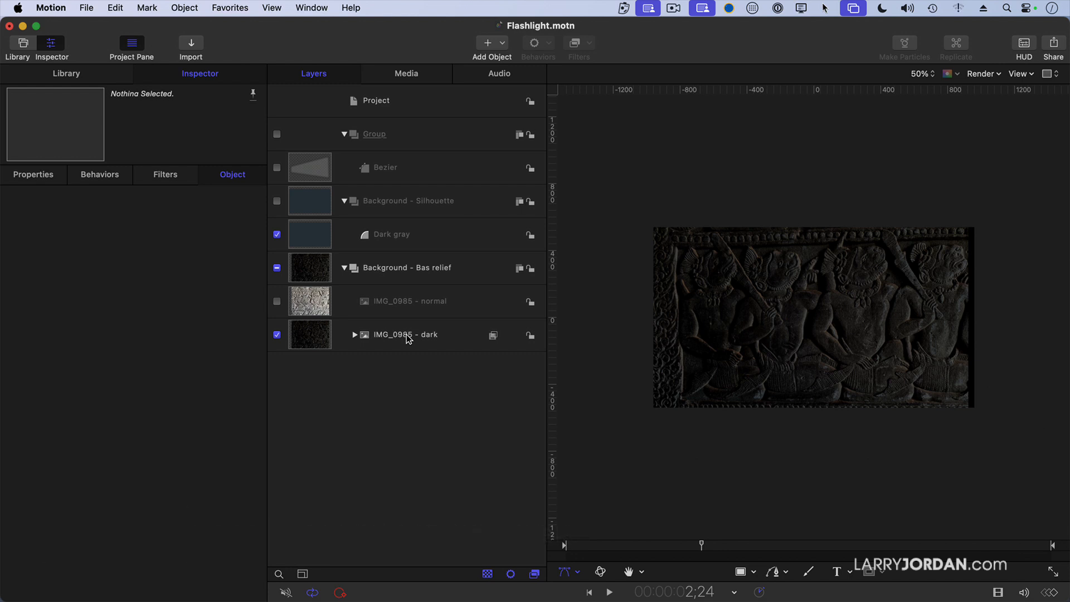
left_click(277, 302)
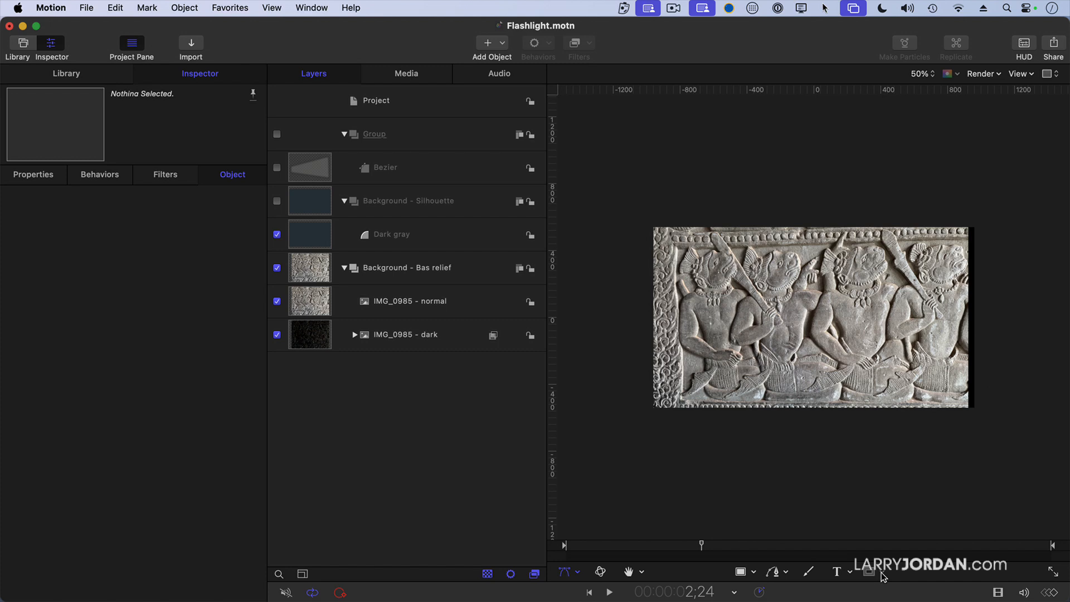
- Draw a closed three-point B-Spline mask on IMG_0985 - normal around the leftmost figure's head
left_click(465, 310)
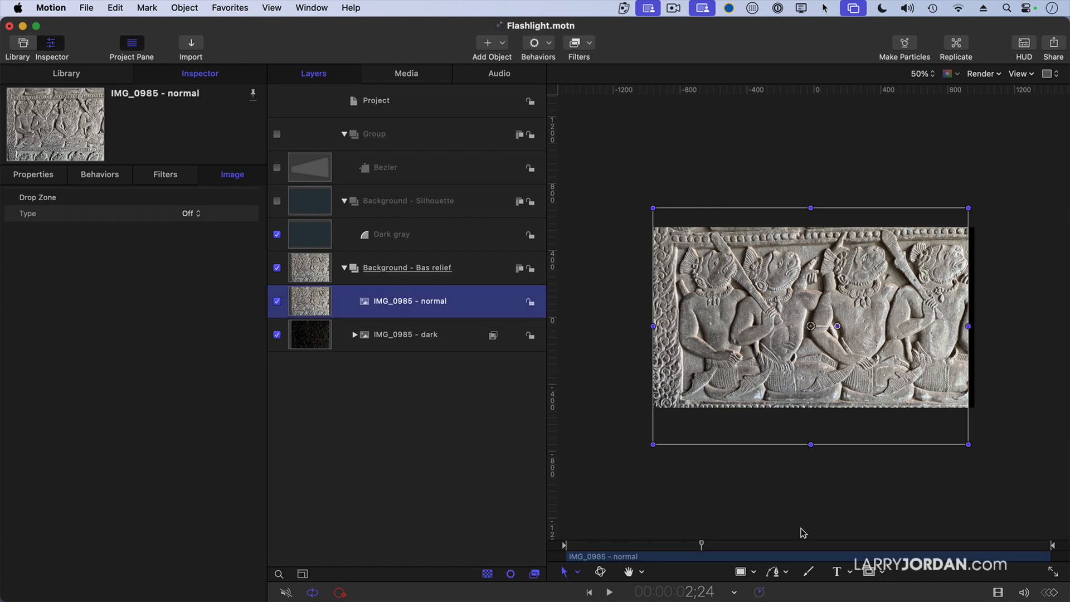
left_click(884, 573)
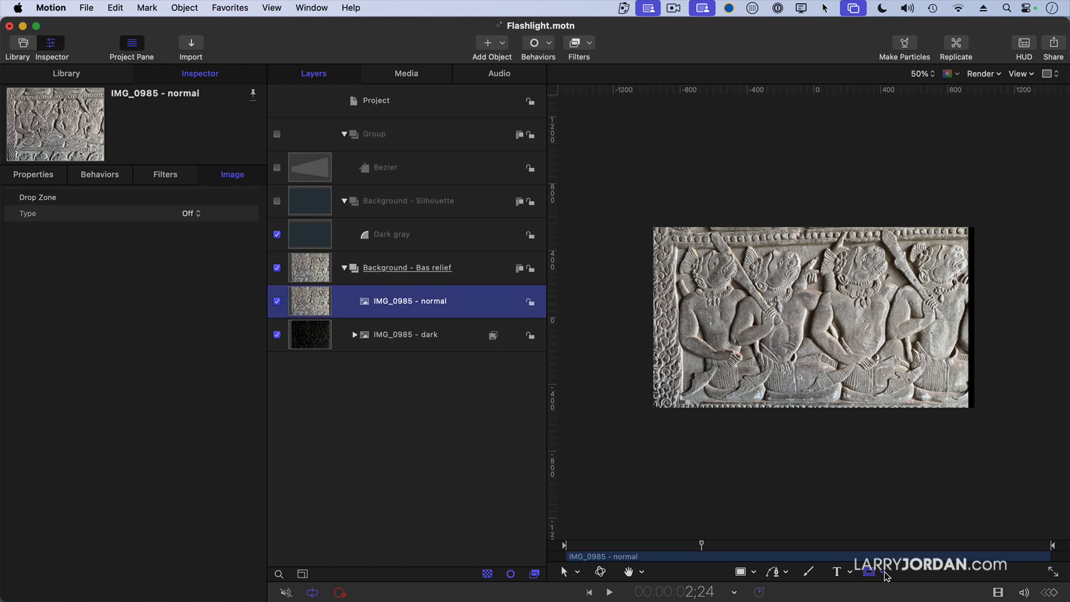
left_click(886, 577)
left_click(897, 548)
left_click(715, 239)
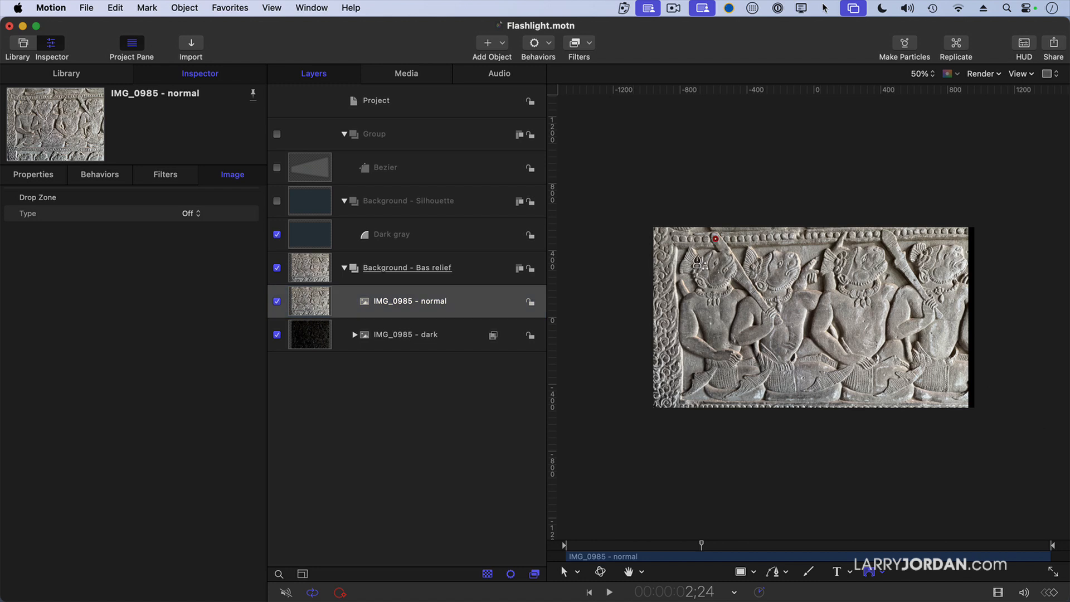
left_click(669, 306)
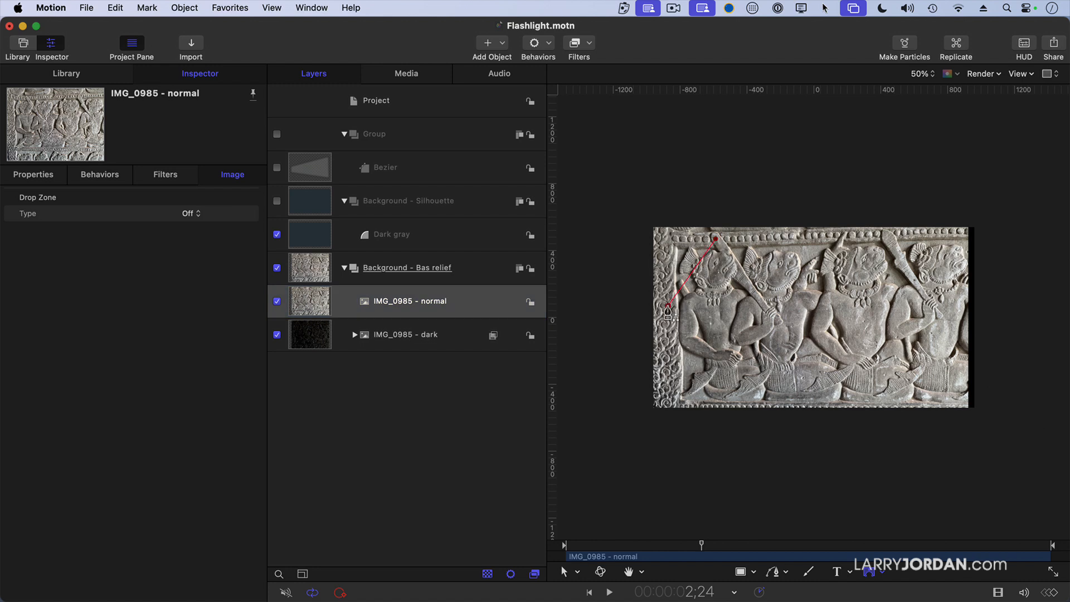
left_click(755, 311)
left_click(716, 239)
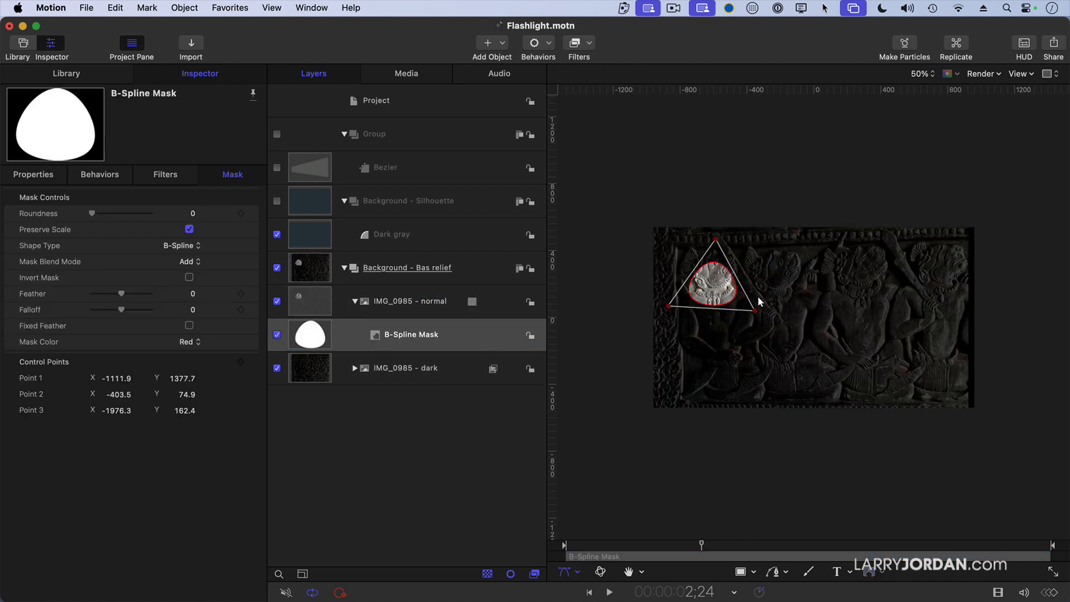
- Adjust the B-Spline mask's three control points outward to form a taller oval around the leftmost figure's head
left_click_drag(756, 312, 764, 305)
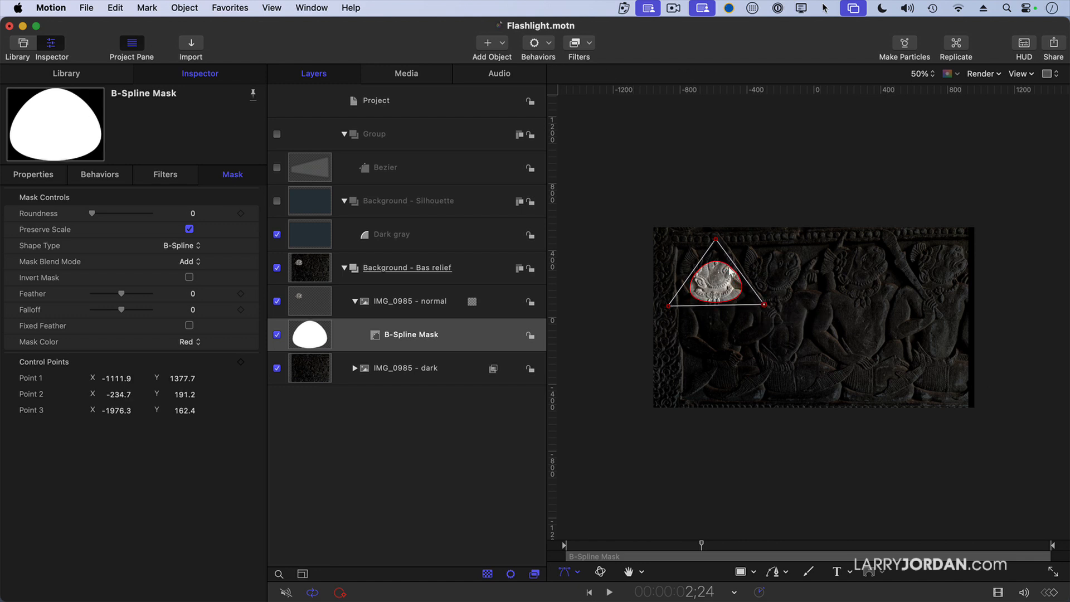
left_click_drag(717, 240, 716, 214)
left_click_drag(765, 304, 769, 305)
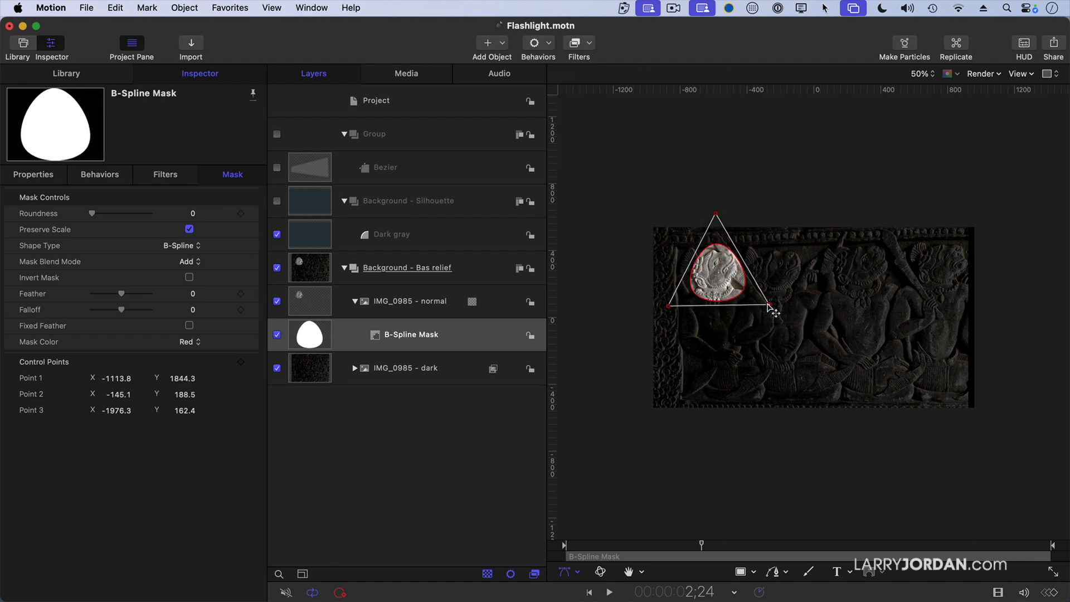
left_click_drag(669, 306, 664, 302)
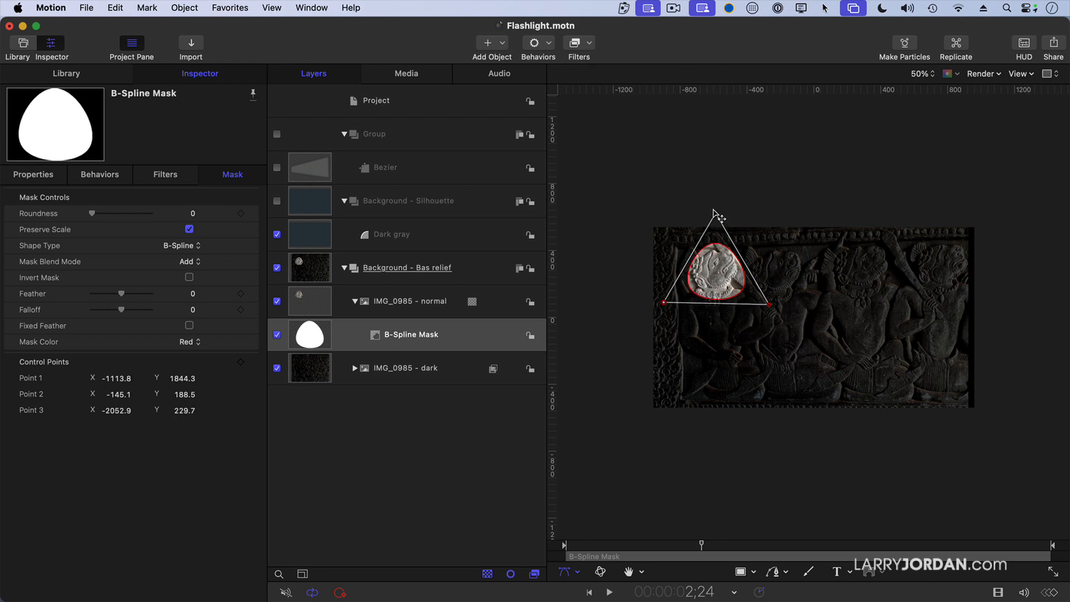
left_click_drag(716, 213, 716, 203)
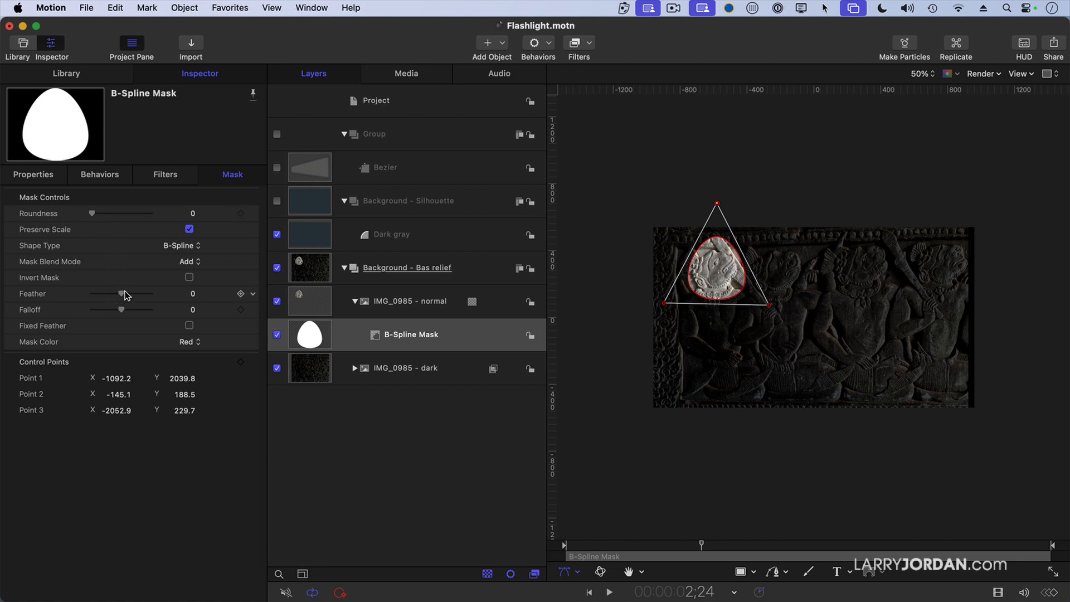
- Soften the B-Spline mask's edge with feather and falloff both set to 100
left_click_drag(122, 293, 160, 288)
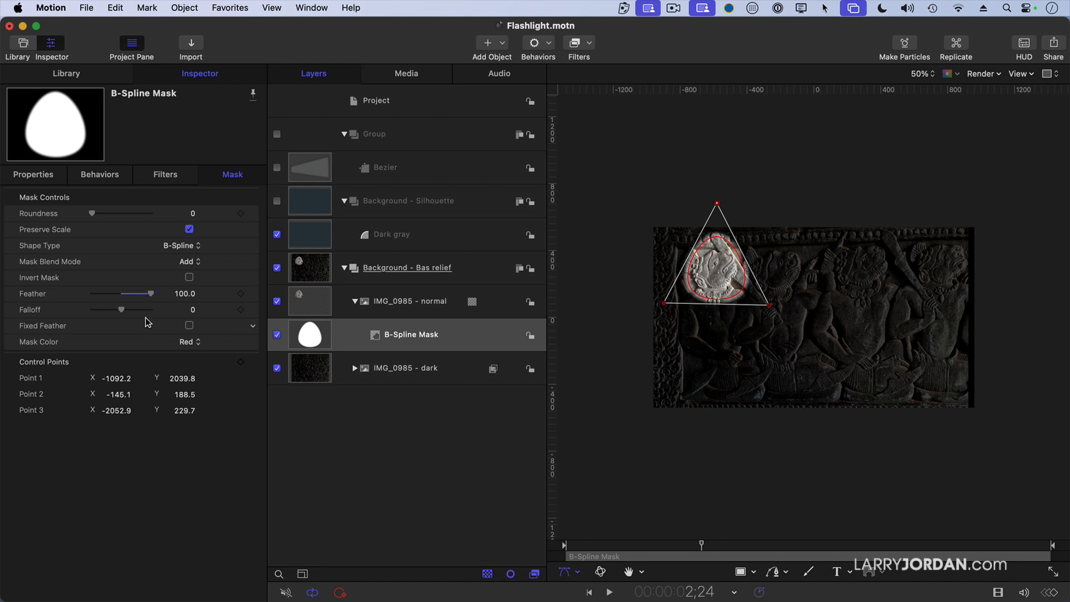
left_click_drag(124, 313, 175, 302)
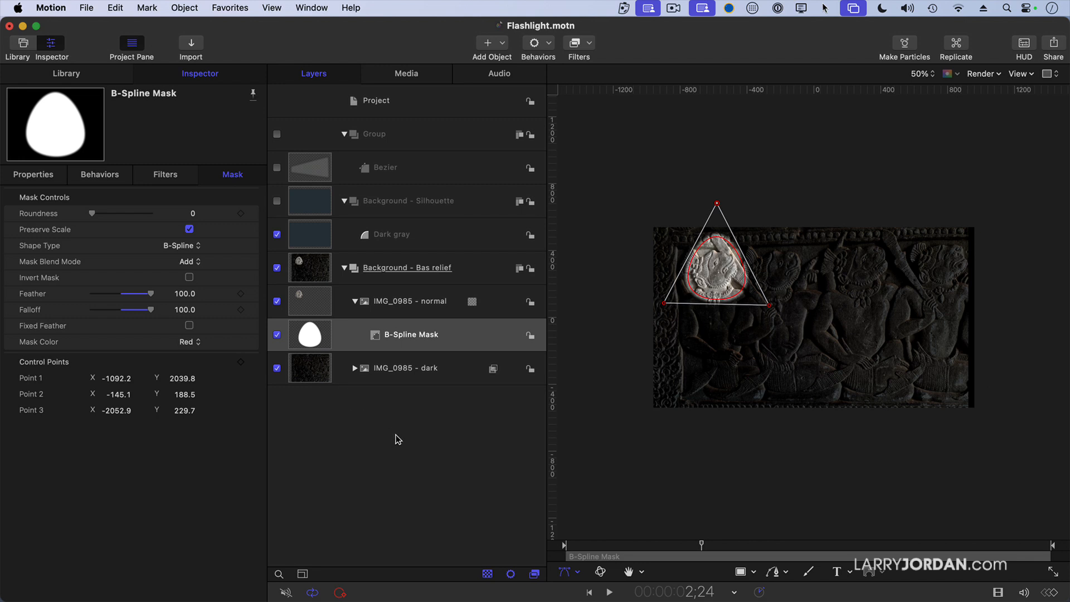
left_click(415, 379)
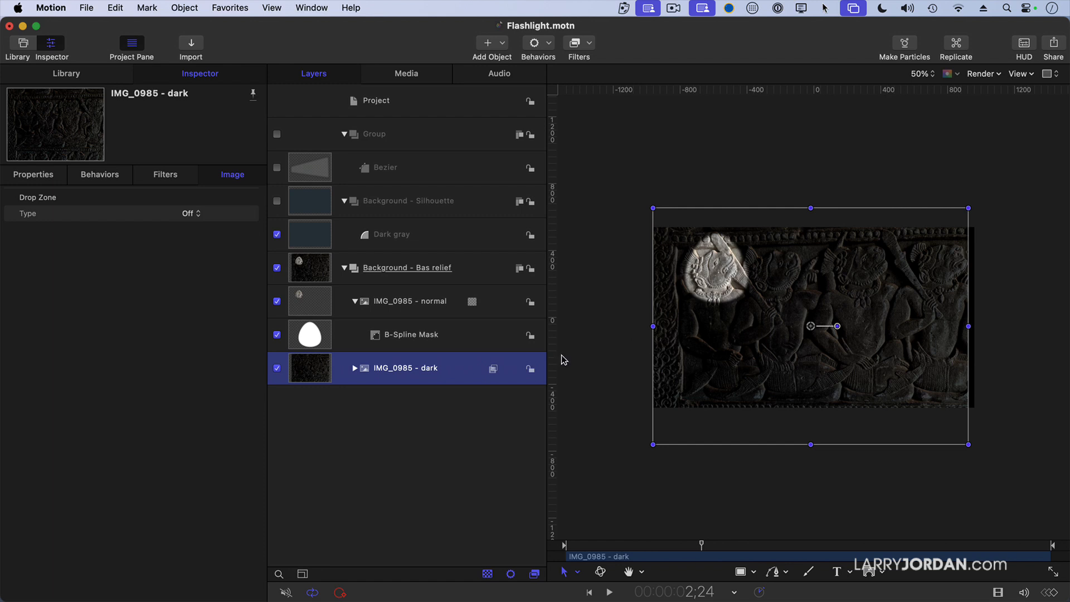
- Add a Position keyframe to the B-Spline Mask at the start of the project, timecode 0
left_click(448, 342)
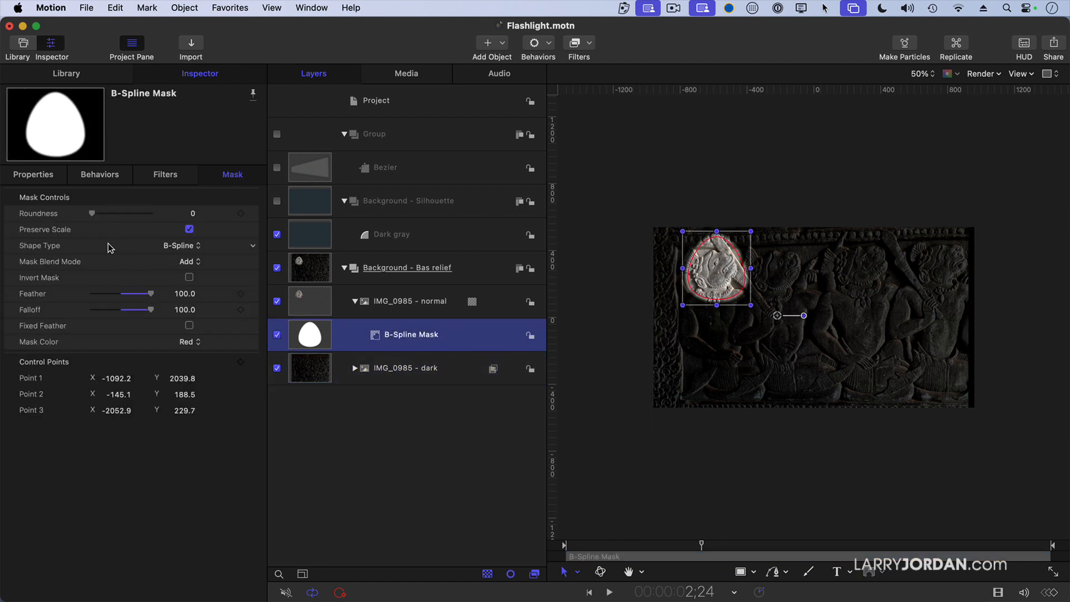
left_click(590, 544)
left_click_drag(589, 544, 549, 538)
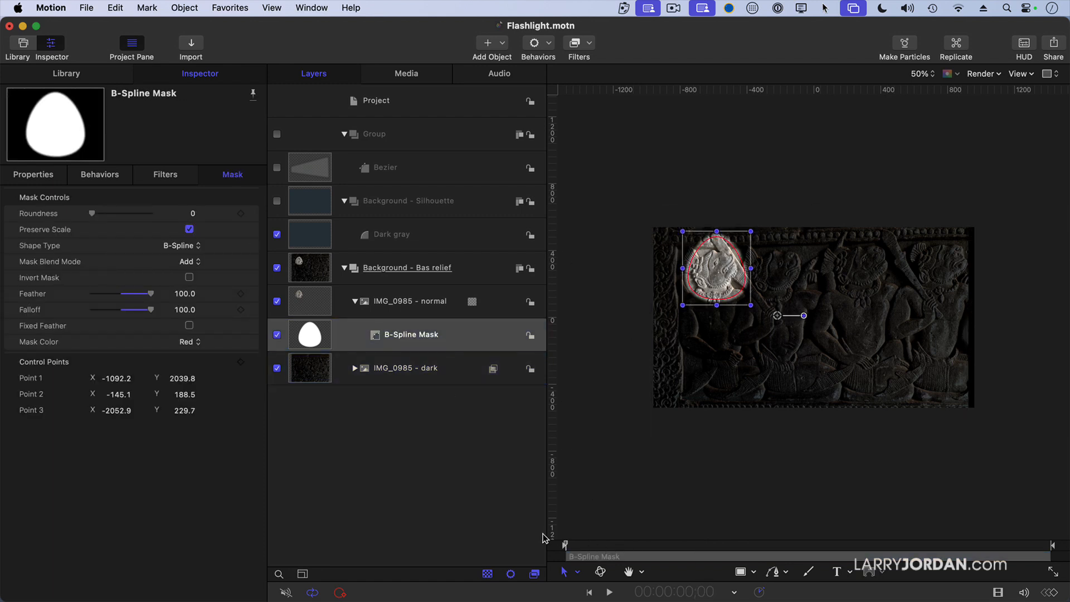
left_click(33, 173)
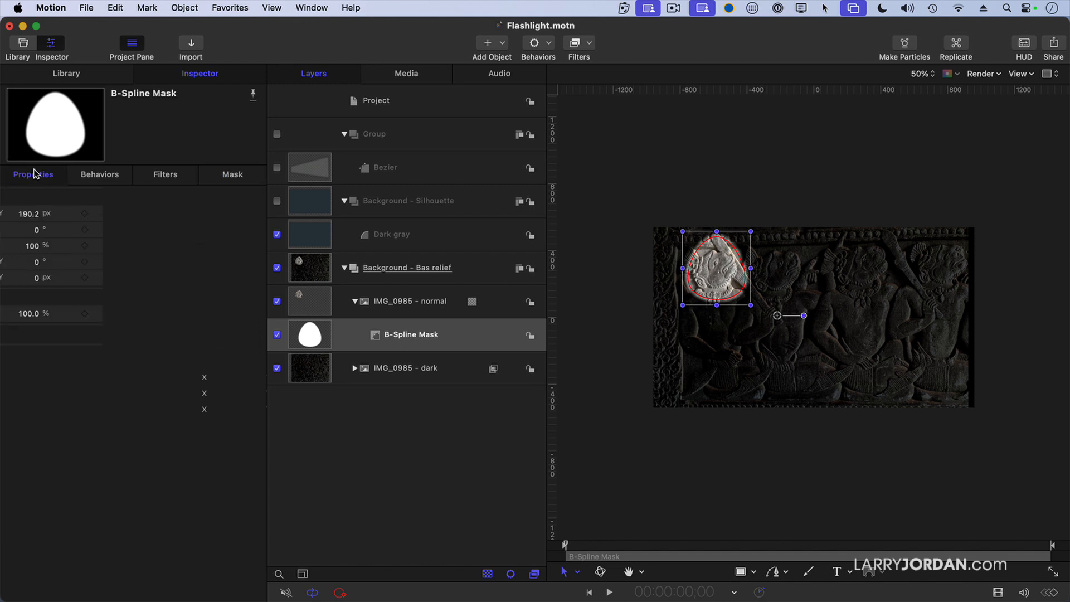
left_click(241, 214)
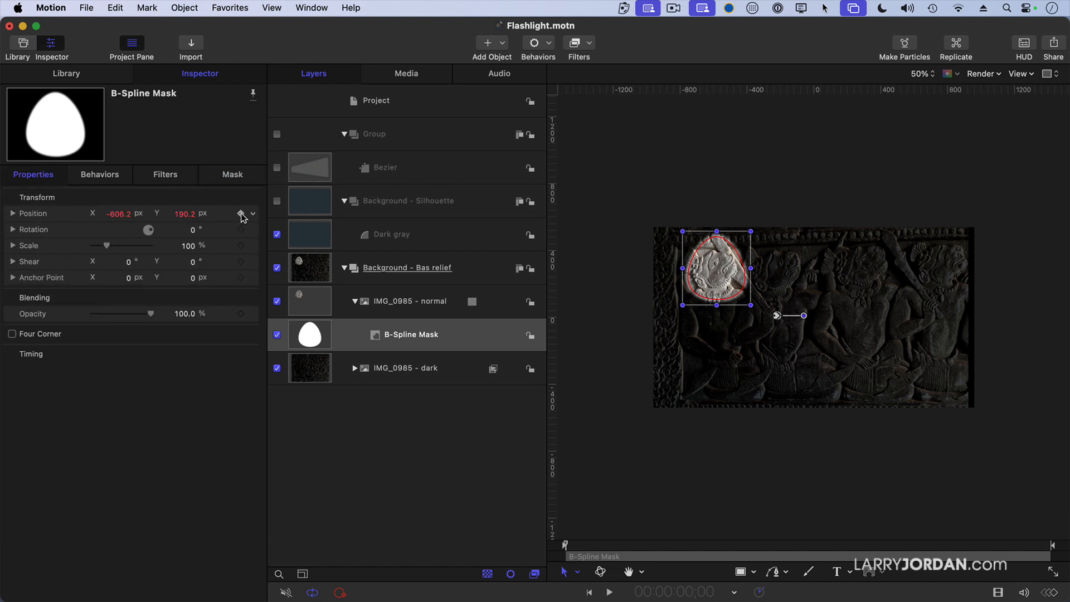
- At timecode 9;03, move the B-Spline Mask across to the rightmost figure's head to keyframe its end position
left_click(581, 544)
left_click_drag(581, 544, 1007, 545)
left_click_drag(715, 277, 928, 275)
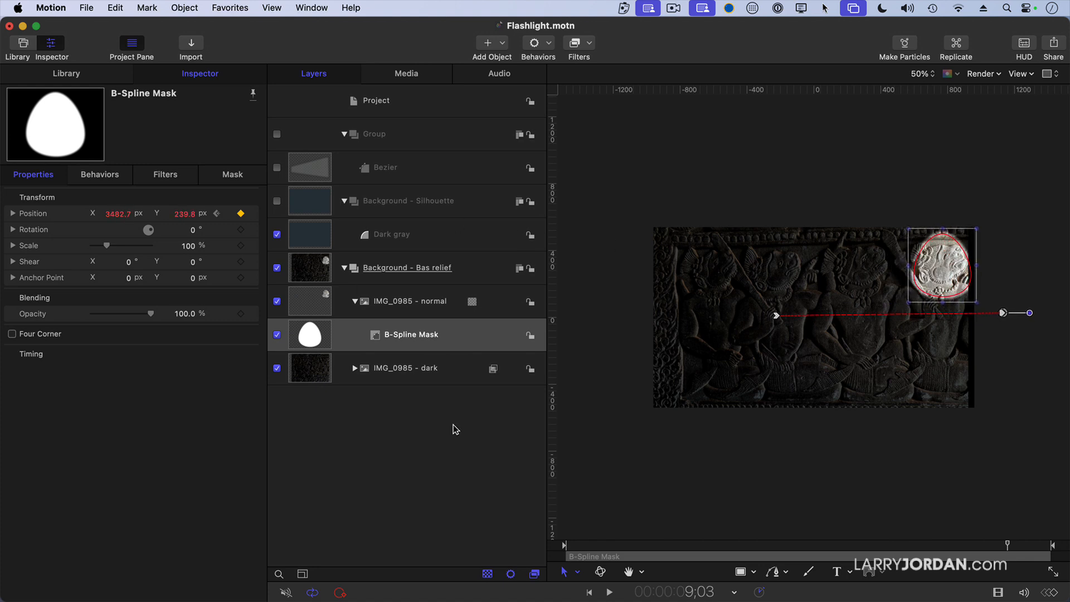
- Play the animation from near the start with nothing selected to check the mask's movement across the relief
left_click(571, 547)
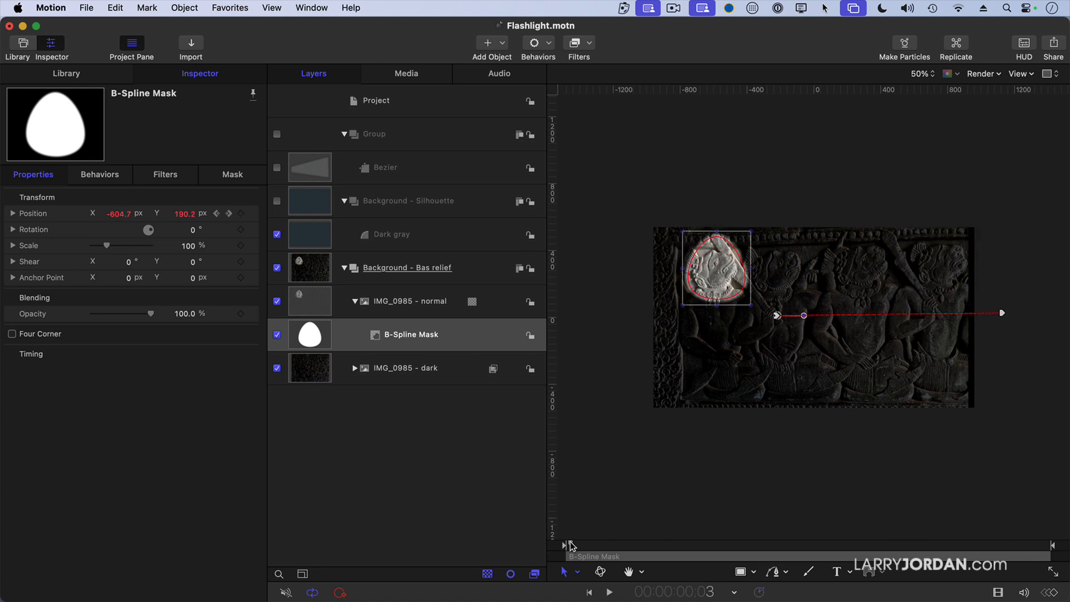
key("space")
left_click(401, 451)
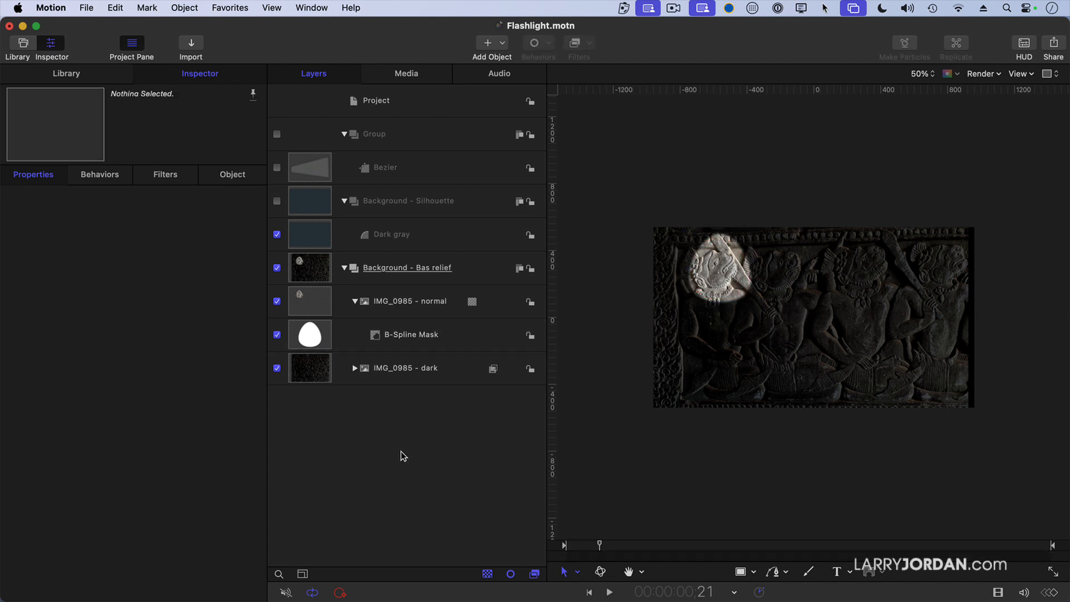
key("space")
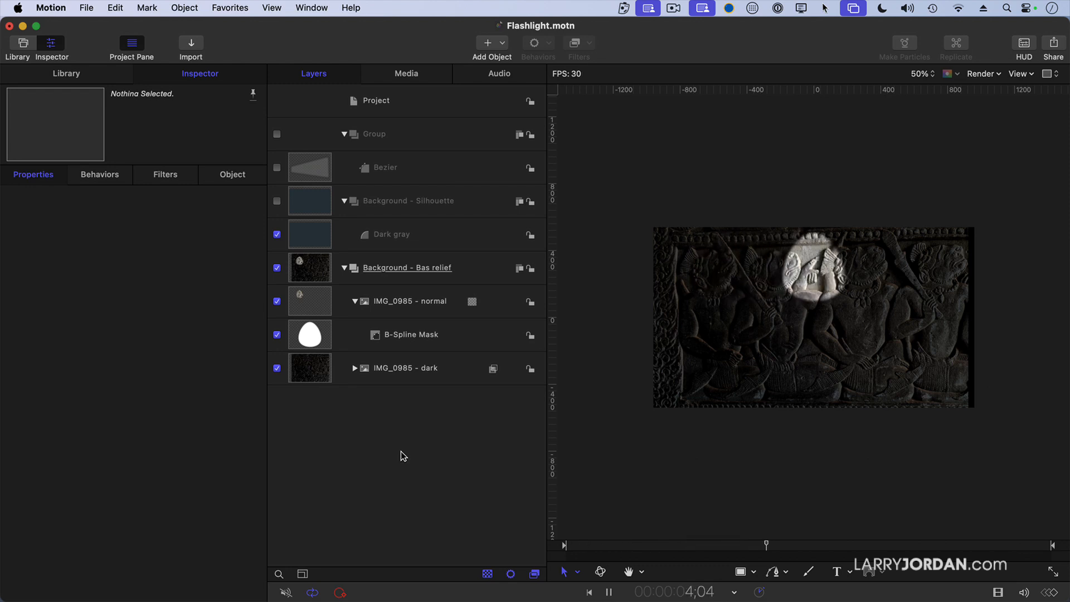
key("space")
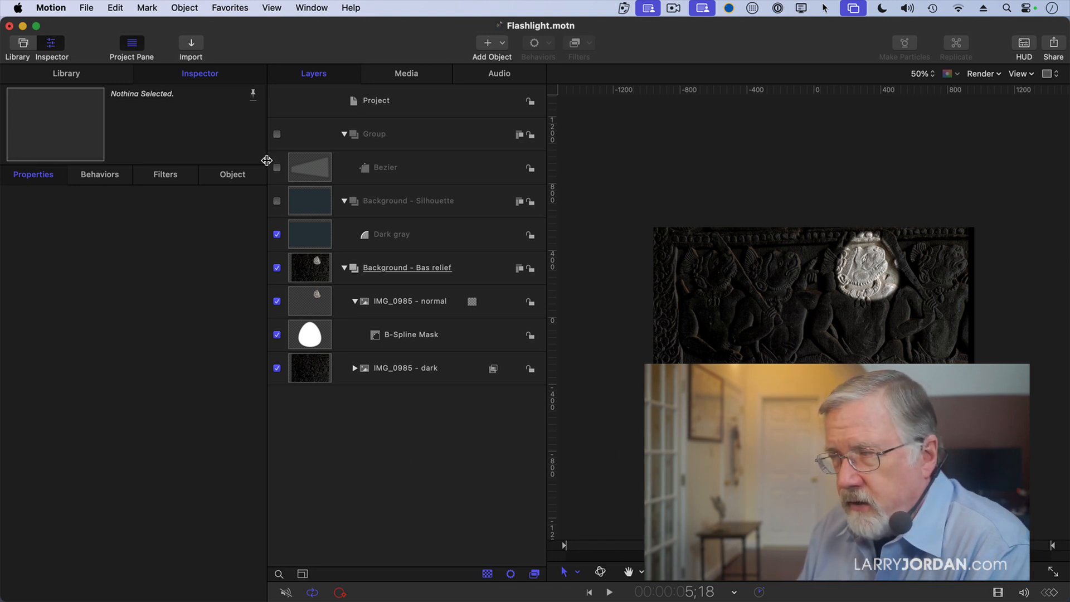
- Select the B-Spline Mask under IMG_0985 - normal
left_click(471, 340)
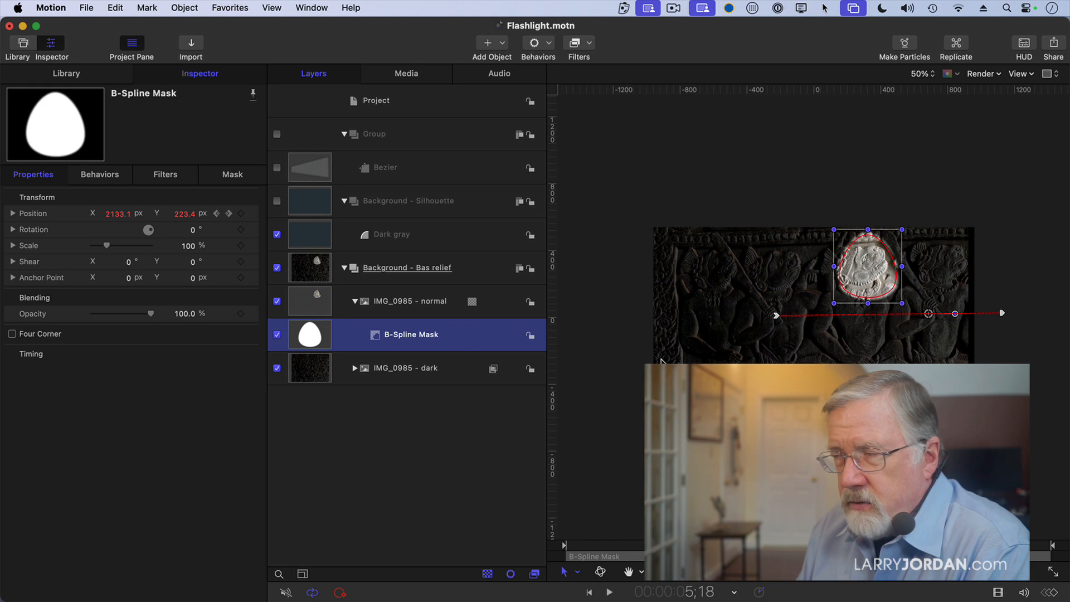